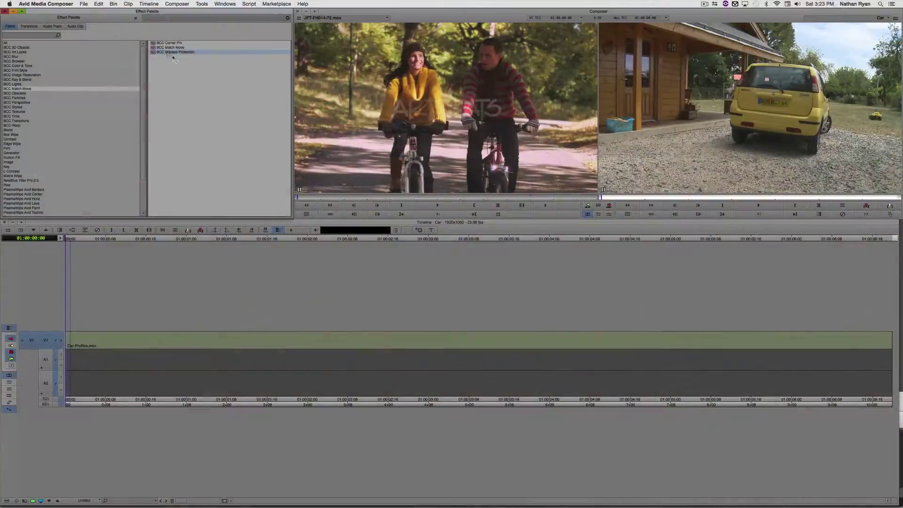
Apply the BCC Witness Protection effect to the car clip and launch Mocha from its effect settings
left_click_drag(408, 303, 410, 336)
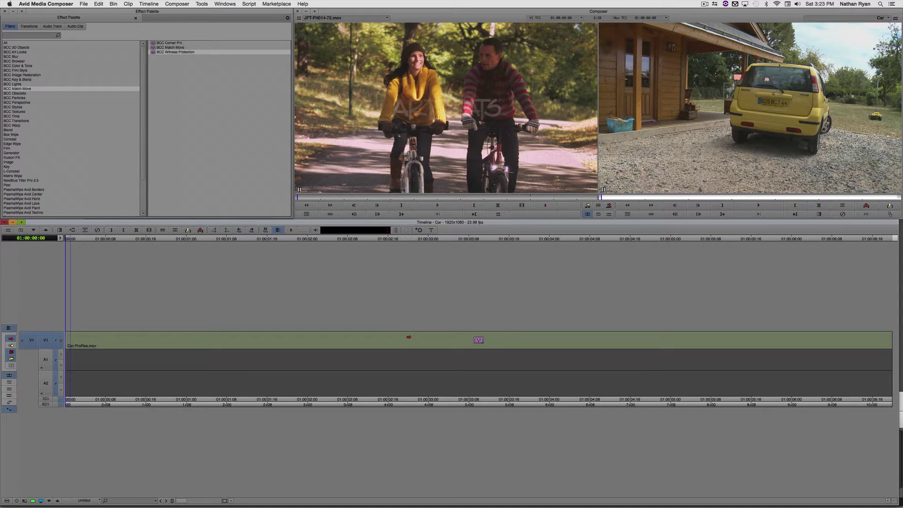
left_click(10, 390)
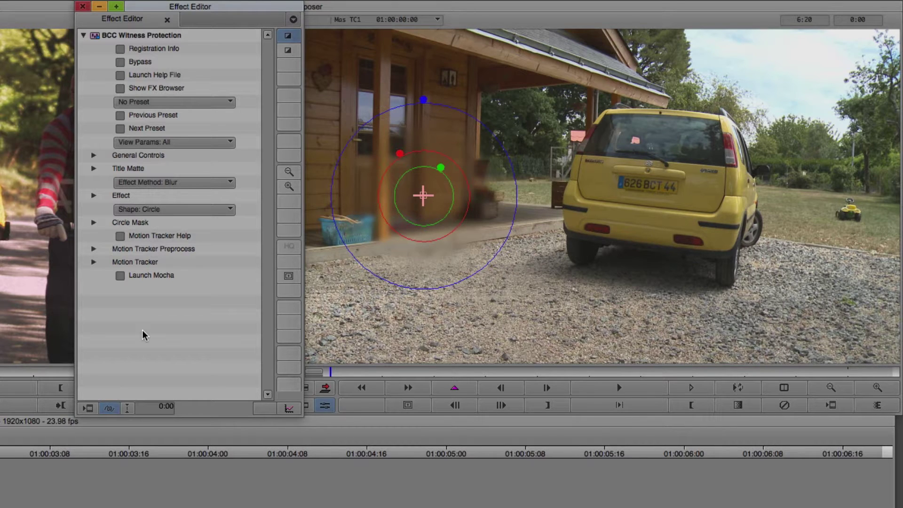
left_click(119, 276)
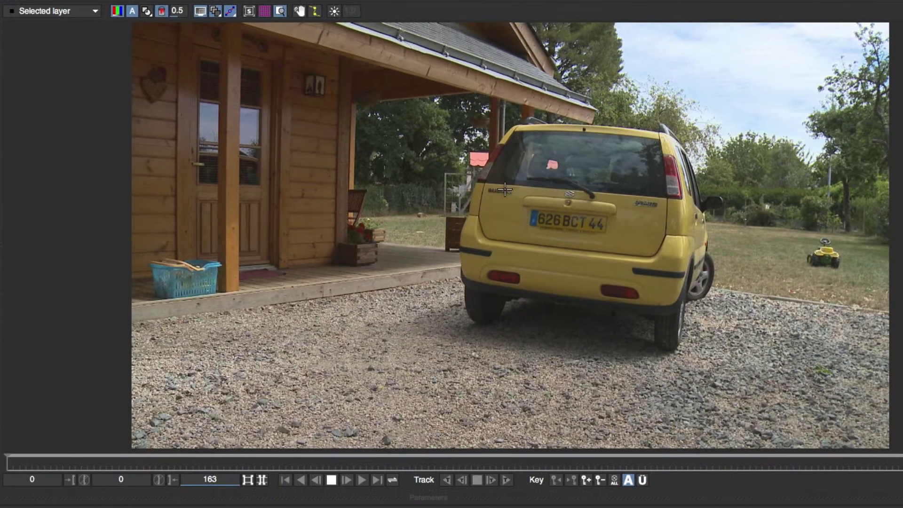
In mocha BCC, draw a closed four-point spline around the car's license plate on frame 0
left_click(528, 207)
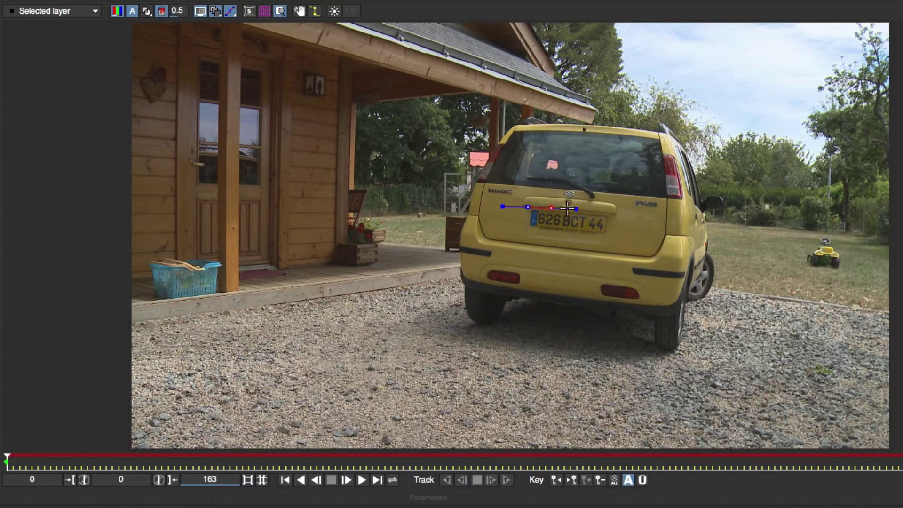
left_click(613, 216)
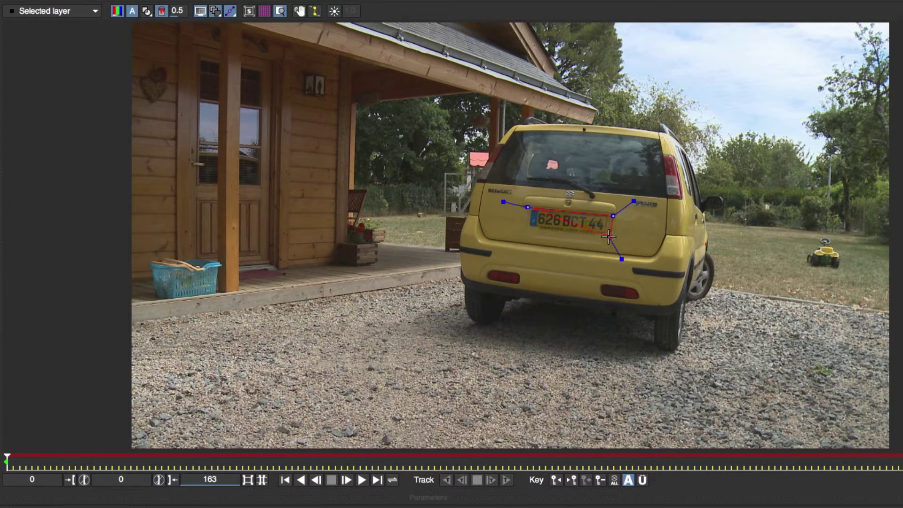
left_click(609, 237)
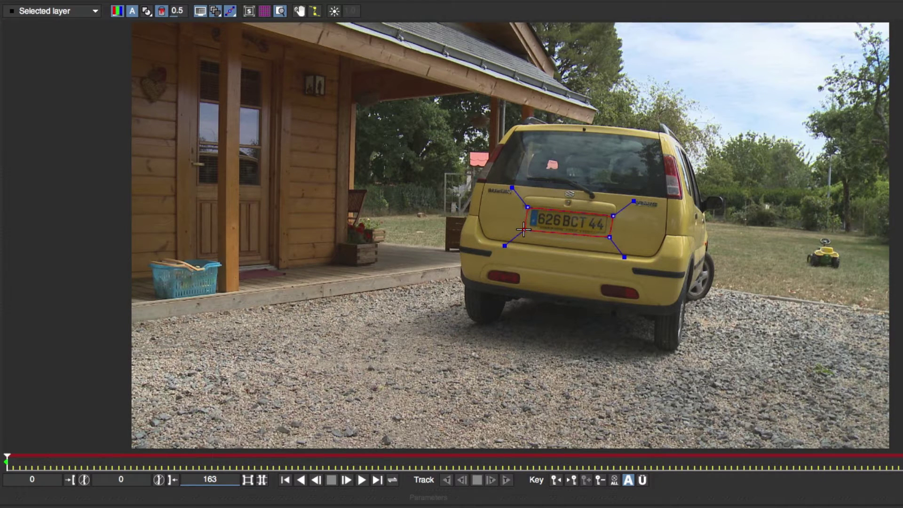
left_click(523, 229)
Rename the plate's layer License Plate and track it forward through the clip
key("Return")
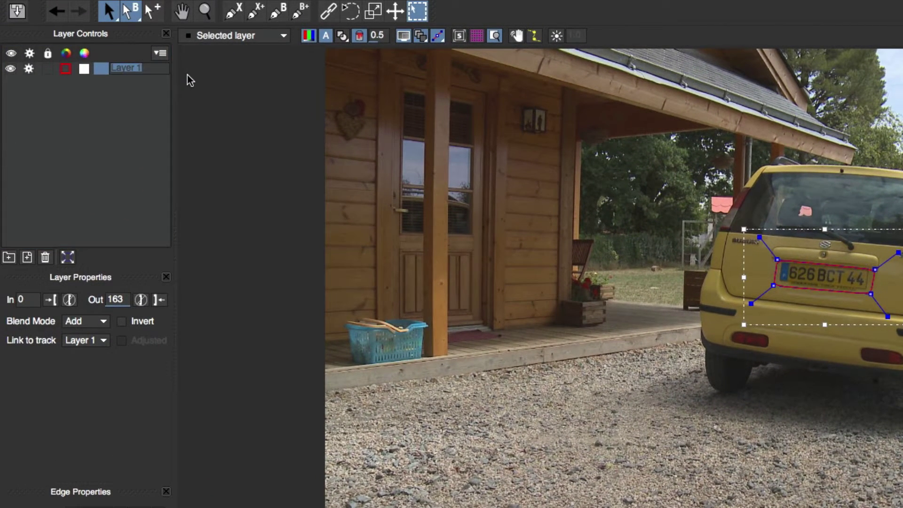
type("License Plate")
key("Return")
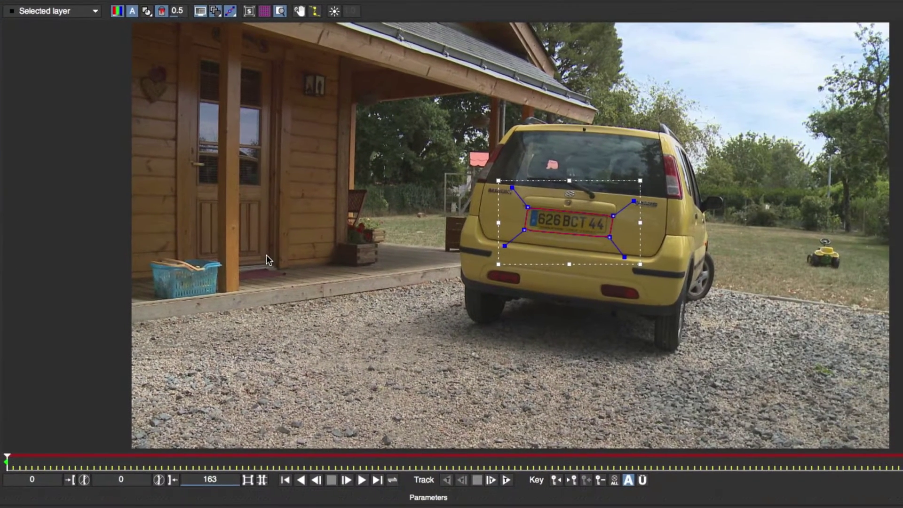
left_click(506, 479)
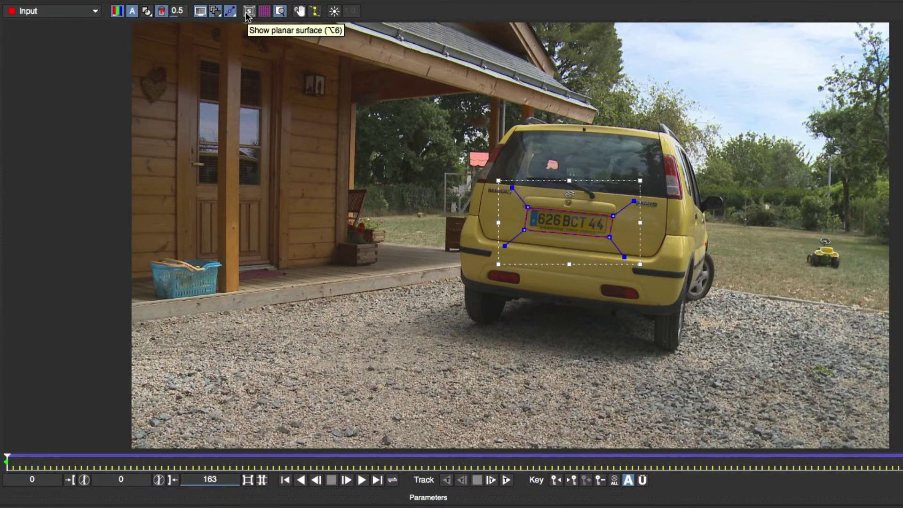
Show the planar surface and align its corners with the spline around the license plate at frame 67
left_click(248, 14)
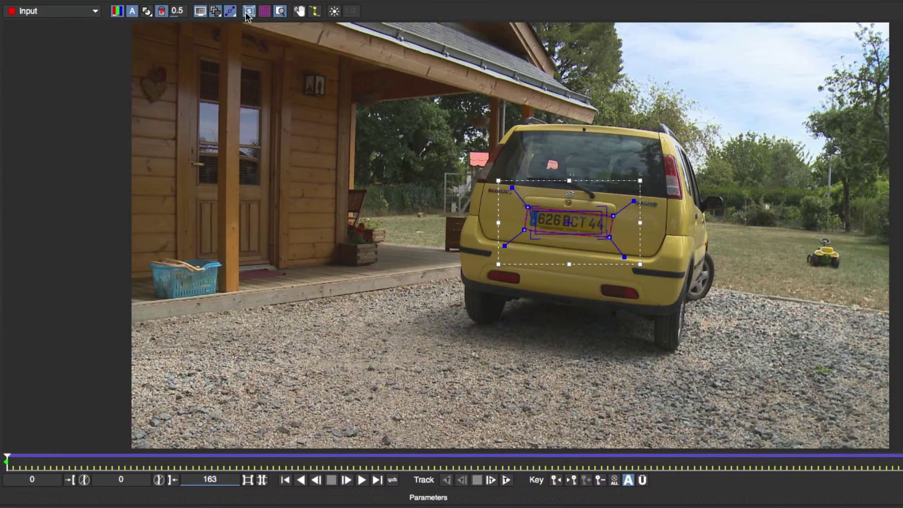
left_click(421, 462)
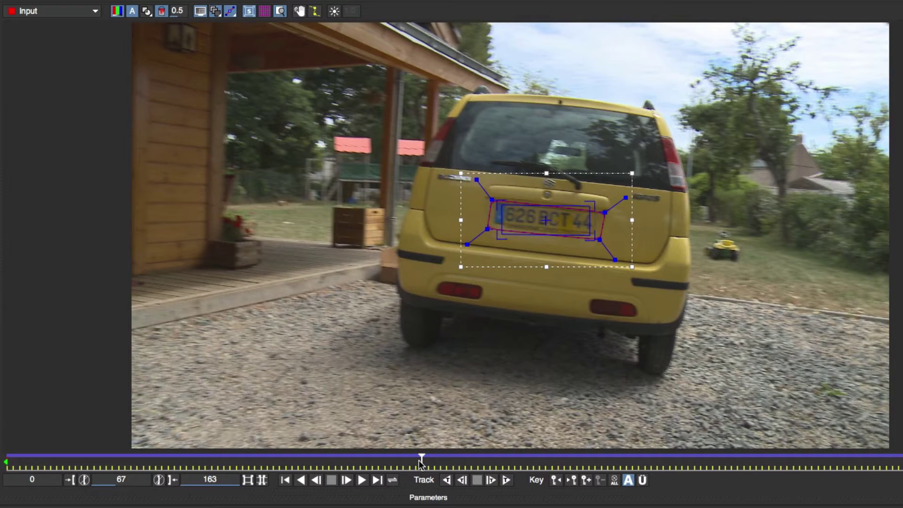
left_click(507, 211)
left_click(507, 211)
left_click_drag(500, 206, 492, 200)
left_click_drag(587, 207, 606, 213)
left_click_drag(499, 234, 487, 230)
left_click_drag(590, 234, 605, 213)
Fine-tune the planar surface's upper-left corner with the grid shown and play back the plate track
left_click(264, 13)
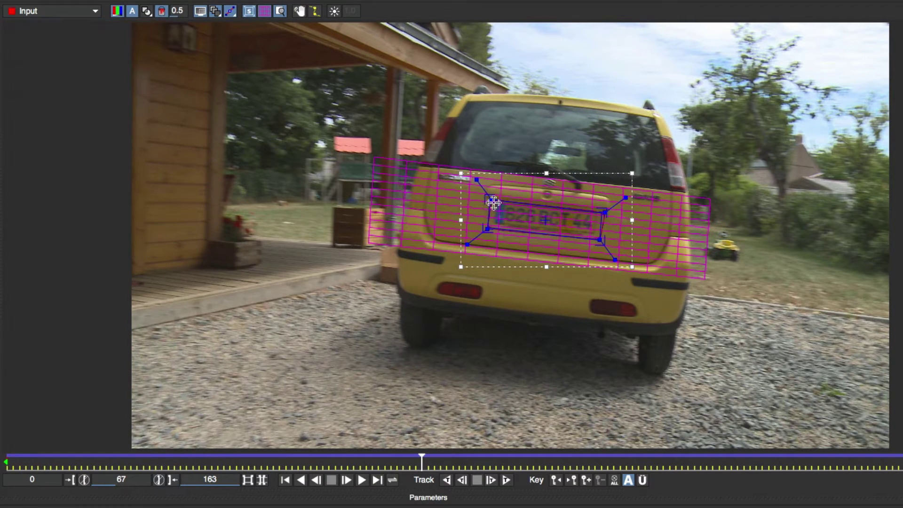
mouse_move(492, 201)
left_mouse_down()
mouse_move(496, 227)
mouse_move(493, 201)
left_mouse_up()
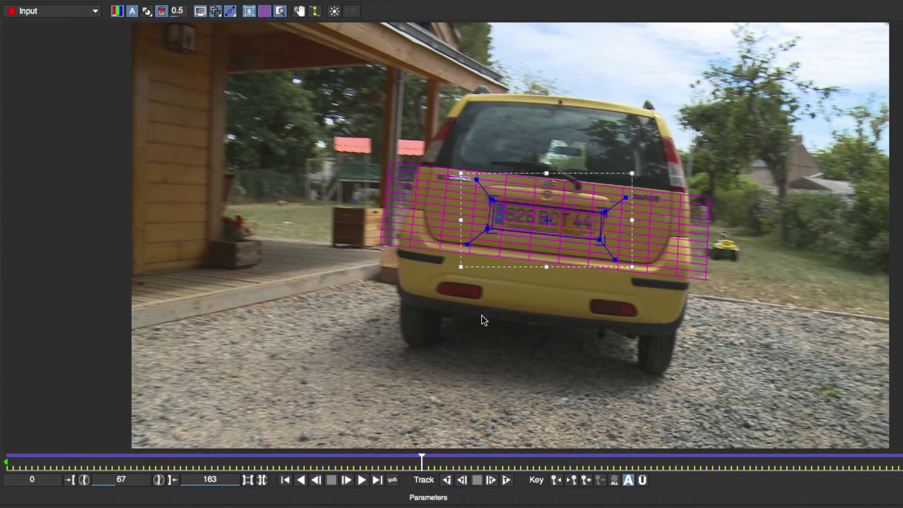
left_click(359, 480)
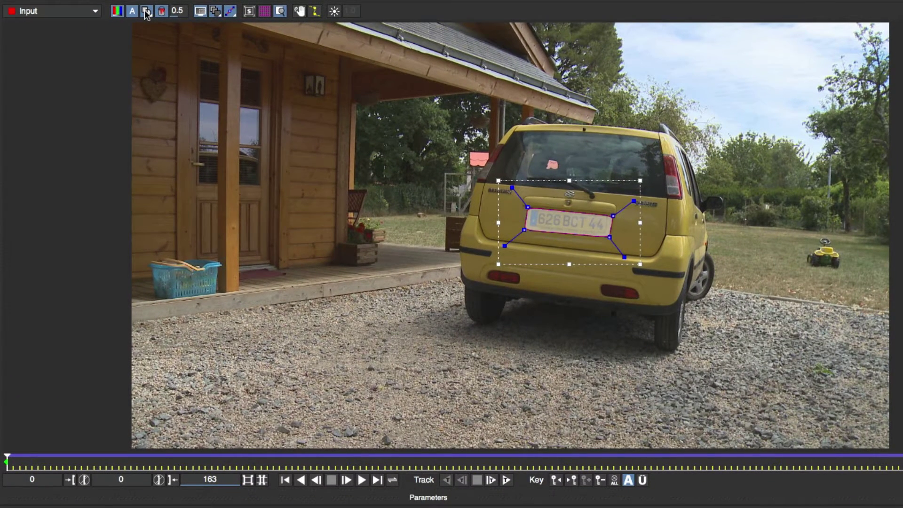
left_click(360, 480)
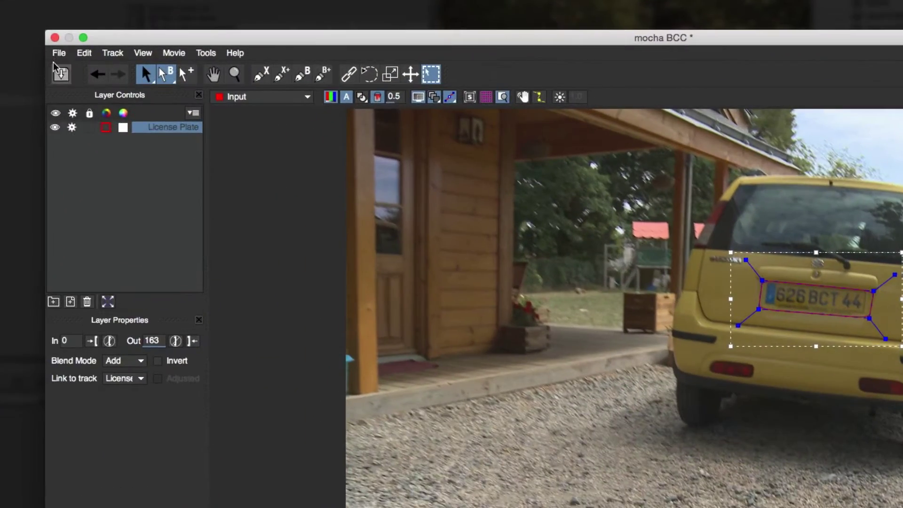
Save the mocha project and return to Media Composer to scrub through the clip with the masked plate
left_click(106, 65)
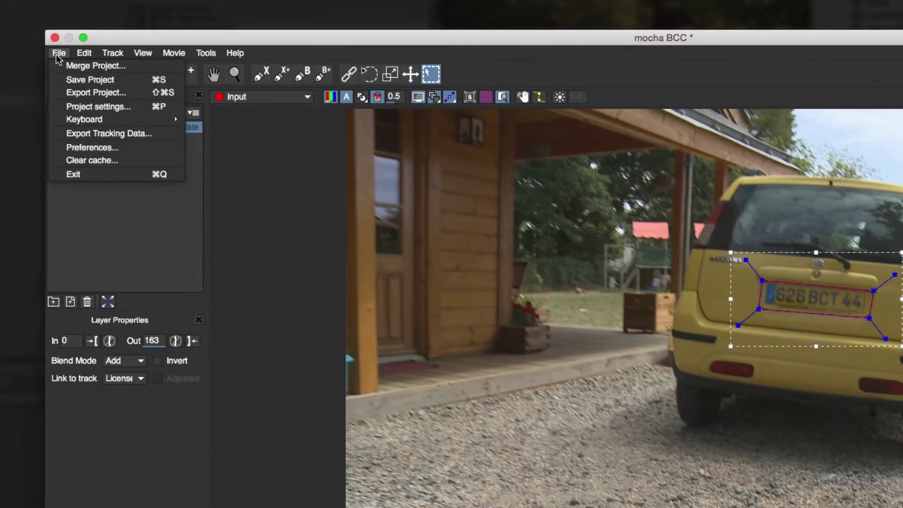
left_click(121, 81)
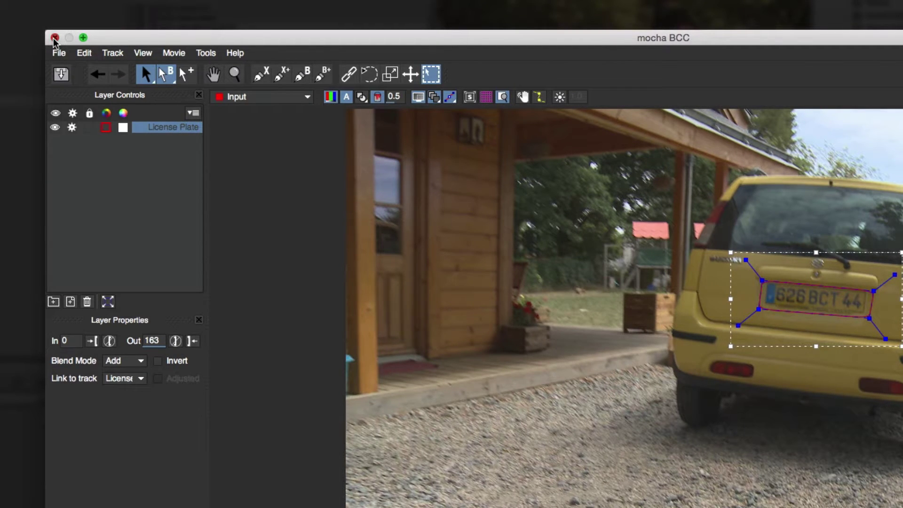
left_click(54, 37)
left_click(238, 253)
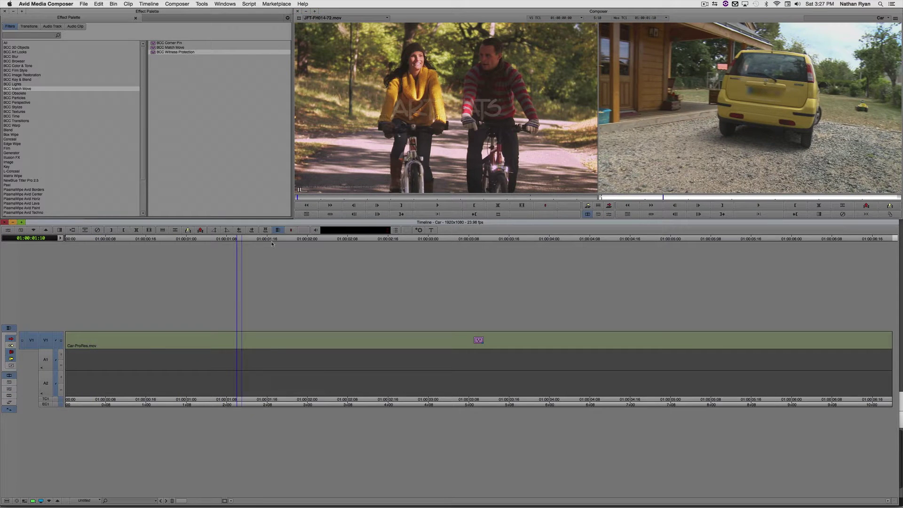
left_click_drag(271, 244, 66, 249)
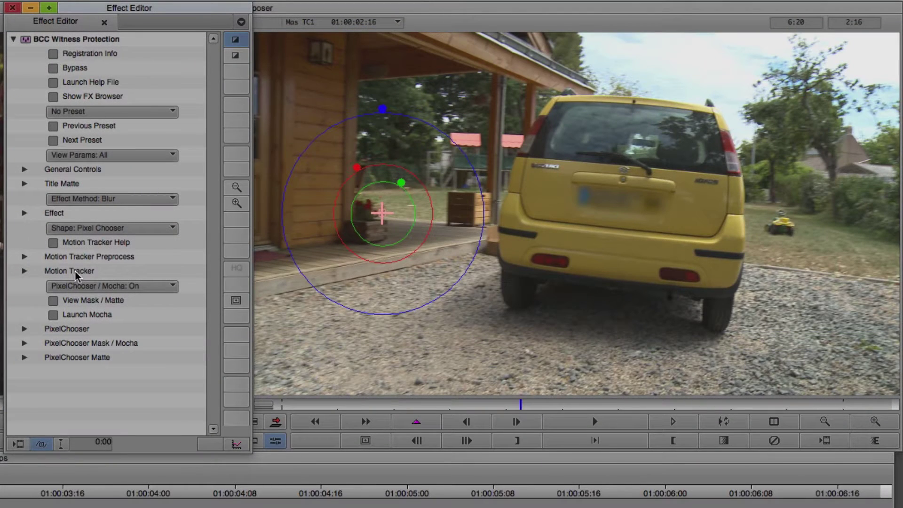
Try the Mosaic and Bright-Contrast effect methods on the masked license plate
left_click(119, 197)
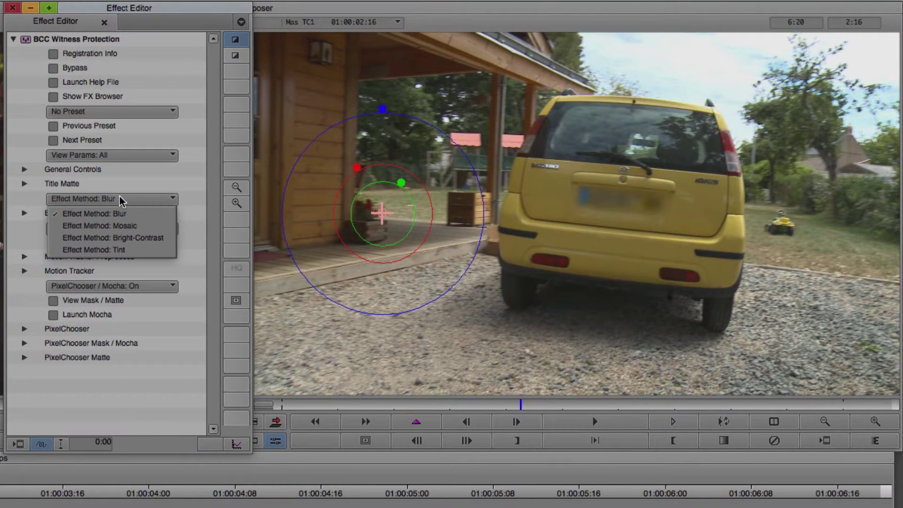
left_click(117, 226)
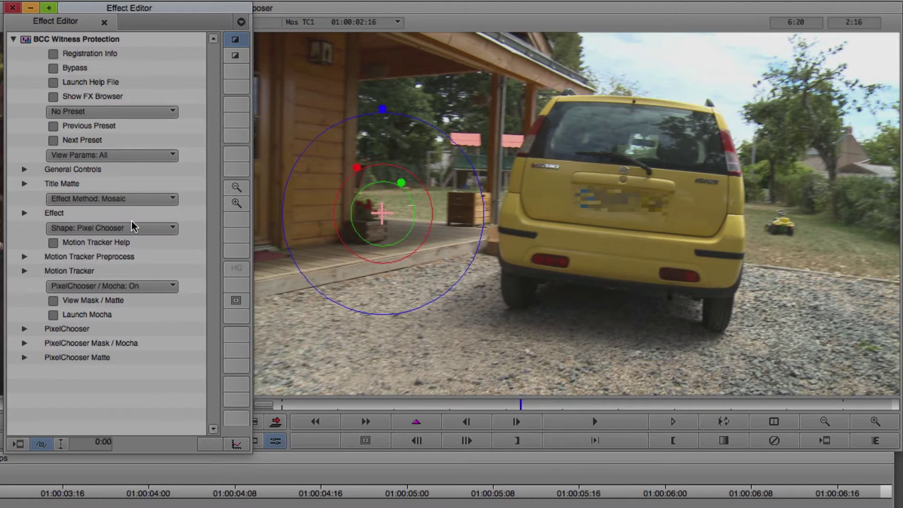
left_click(94, 202)
left_click(94, 238)
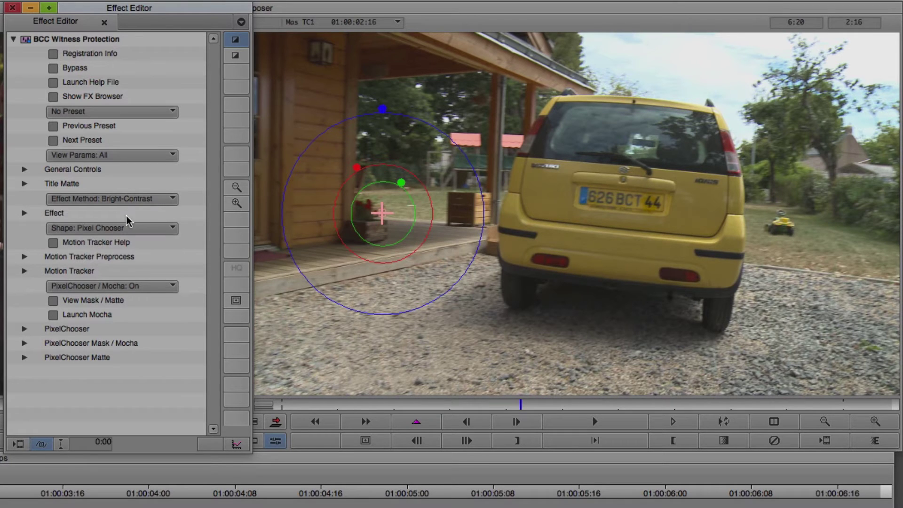
Set the Witness Protection effect method to Tint and adjust the tint's colour values
left_click(143, 199)
left_click(135, 250)
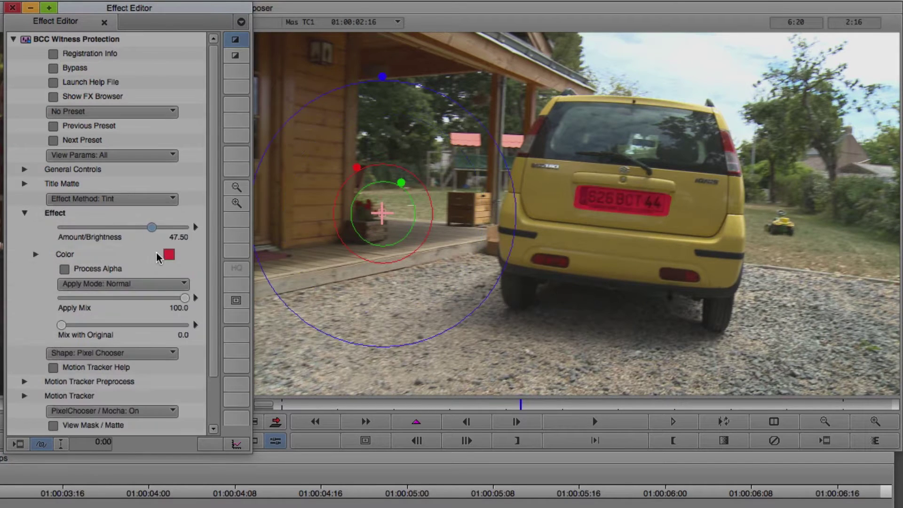
left_click(36, 254)
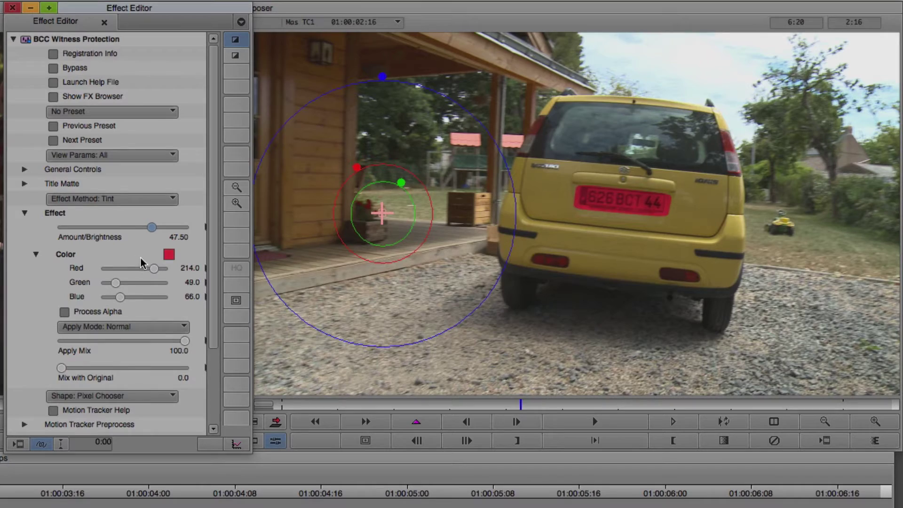
mouse_move(146, 269)
left_mouse_down()
mouse_move(137, 270)
mouse_move(141, 282)
left_mouse_up()
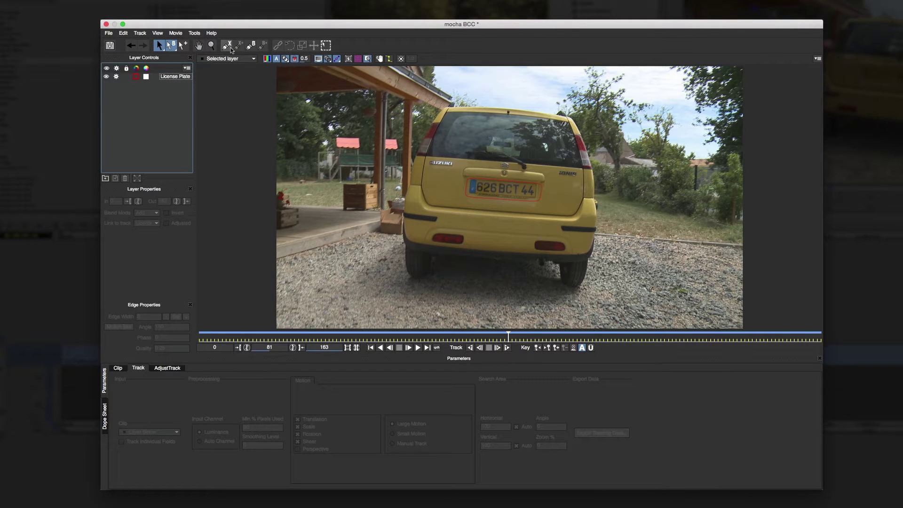
In mocha BCC, draw an X-spline around the Suzuki badge on the car's rear at frame 81
left_click(230, 47)
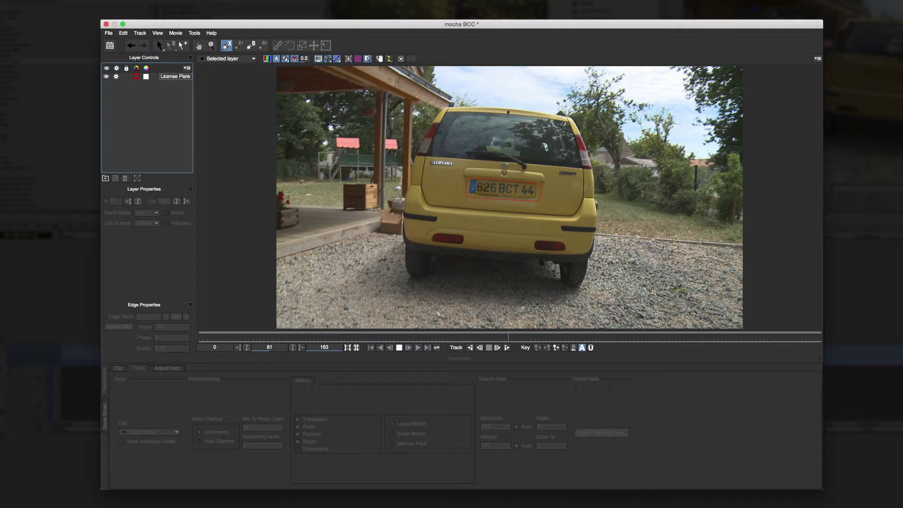
left_click(429, 157)
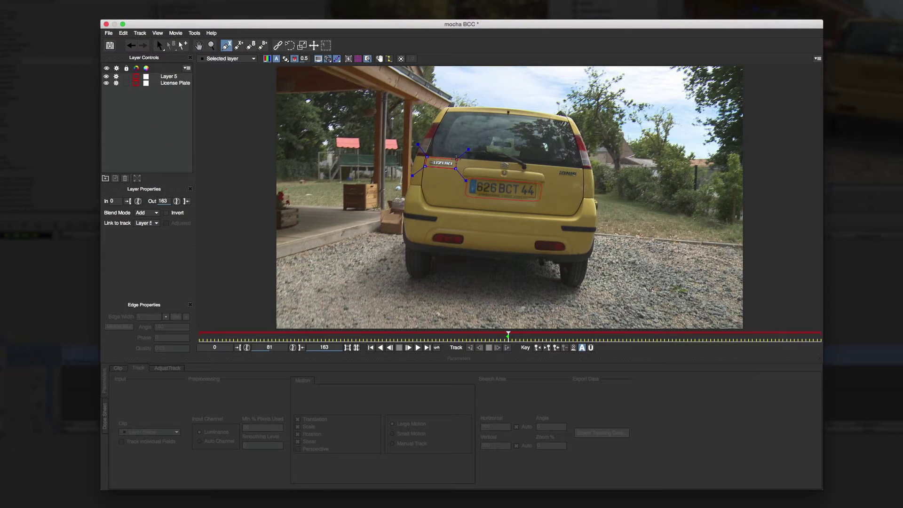
right_click(521, 171)
Draw a four-point X-spline on a new layer around the model badge on the tailgate's right side
left_click(227, 46)
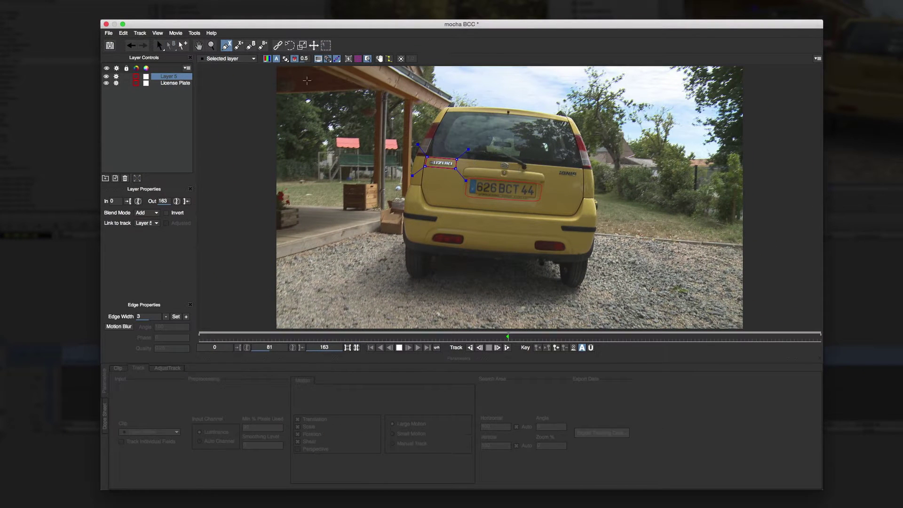
left_click(556, 168)
left_click(554, 177)
left_click(580, 179)
left_click(581, 168)
right_click(579, 170)
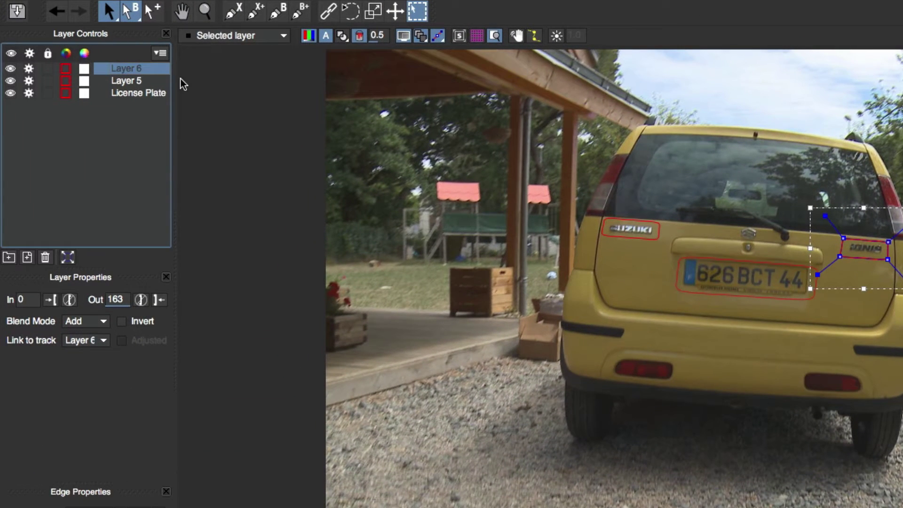
Rename the model badge's layer to model
key("Return")
type("model")
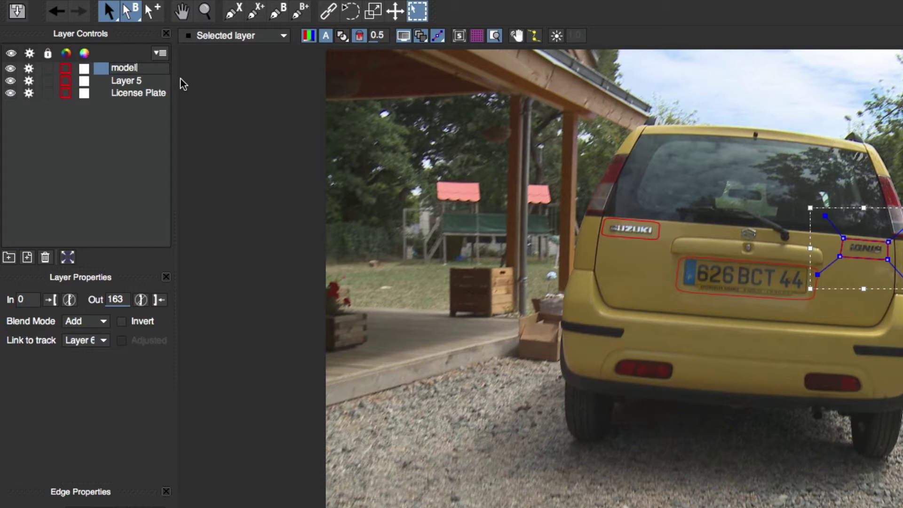
key("Return")
Rename the Suzuki badge's layer to make
left_click(127, 81)
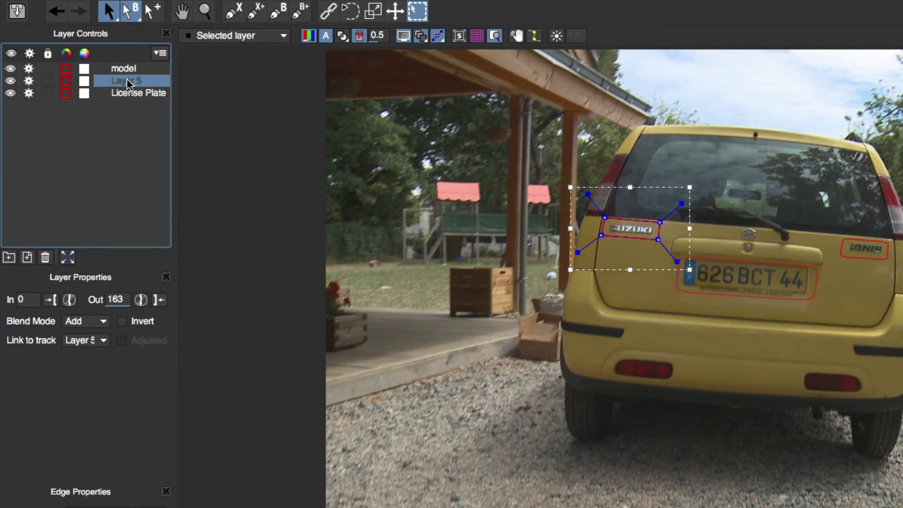
key("Return")
type("ml")
key("Return")
left_click(134, 104)
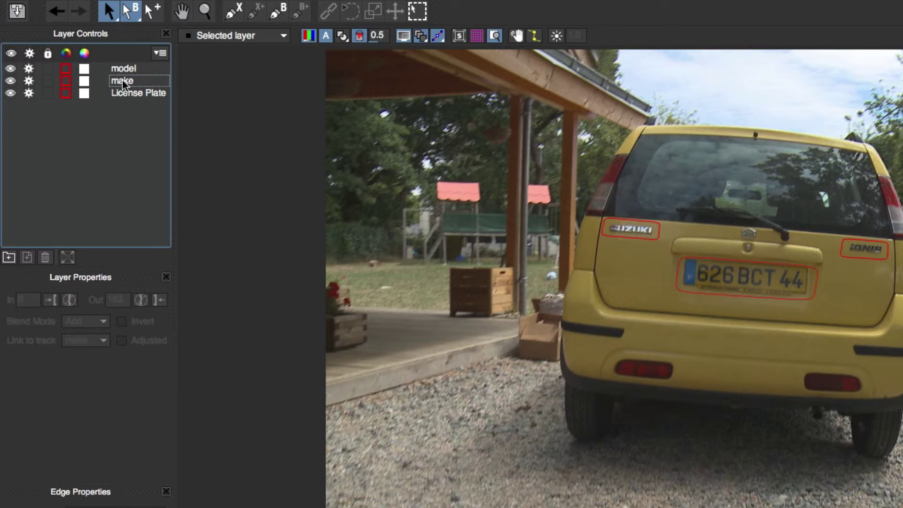
Link the make layer to the License Plate track
left_click(122, 79)
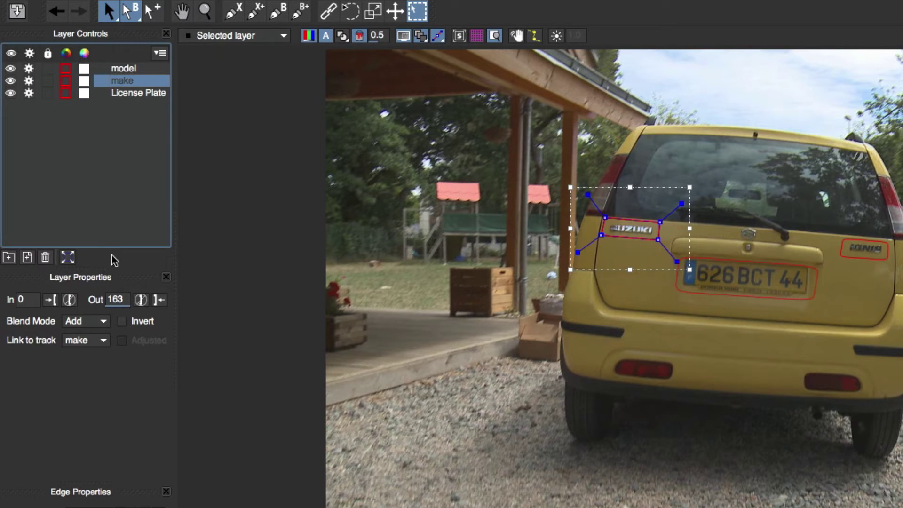
left_click(101, 336)
left_click(97, 379)
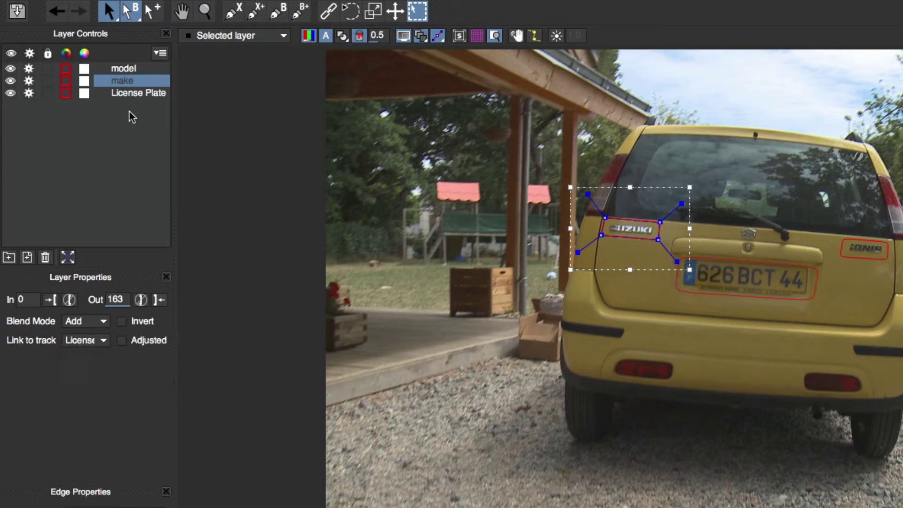
Link the model layer to the License Plate track
left_click(123, 68)
left_click(94, 340)
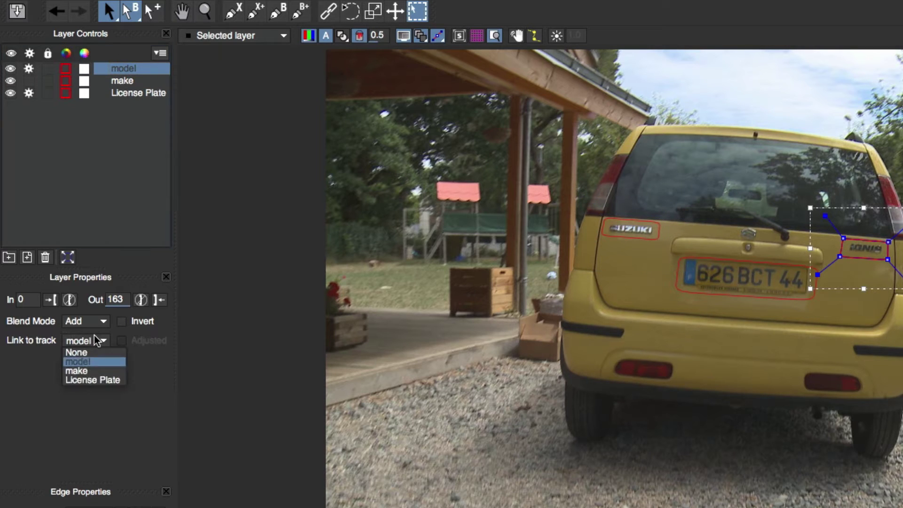
left_click(101, 380)
Show the mattes of all three layers while playing the tracked shot, and save the mocha project
key("ctrl+a")
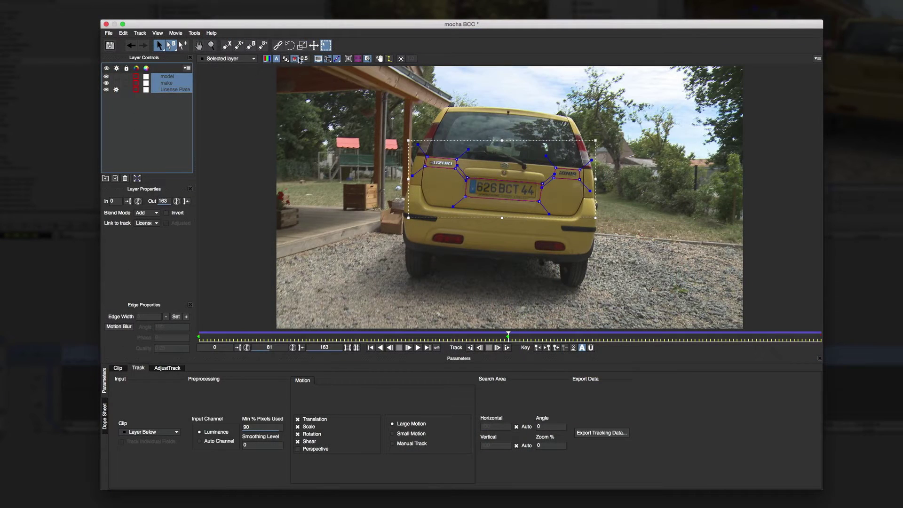
left_click(285, 59)
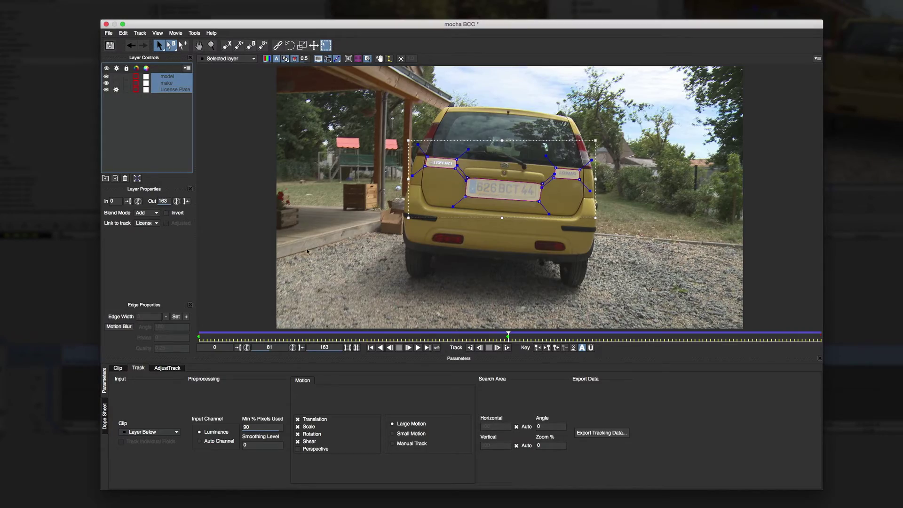
left_click(390, 347)
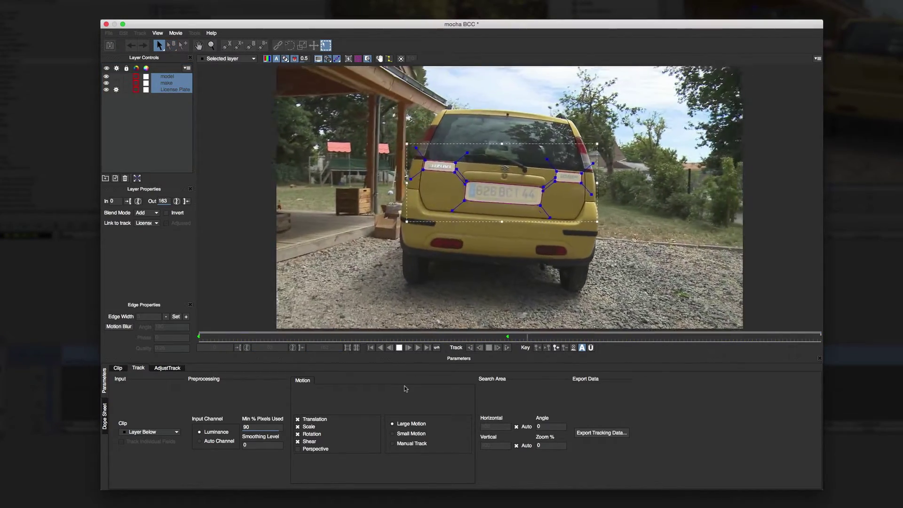
left_click(108, 33)
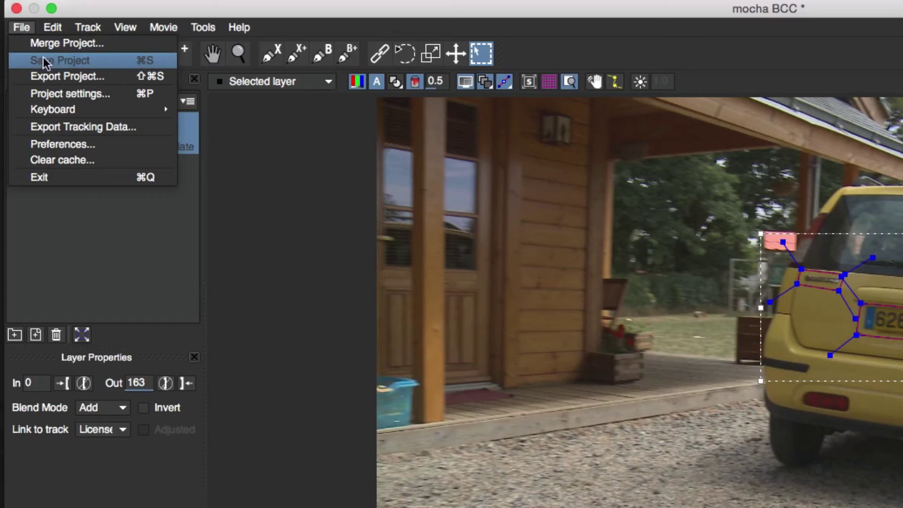
left_click(58, 61)
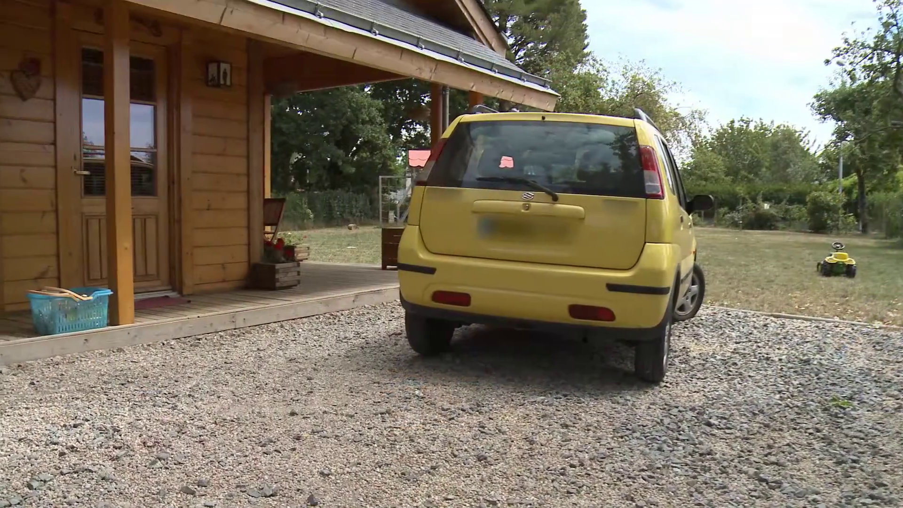
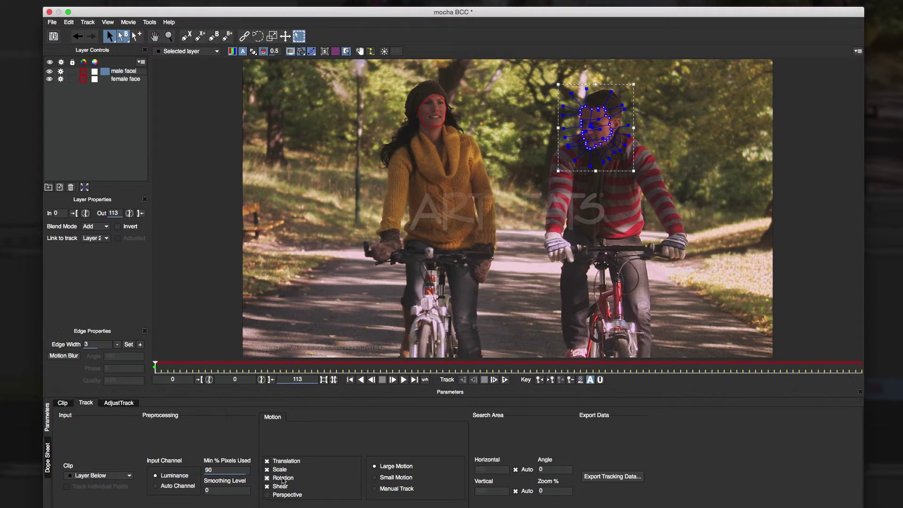
Track the male face and female face layers forward to the clip's end using only translation motion
left_click(505, 380)
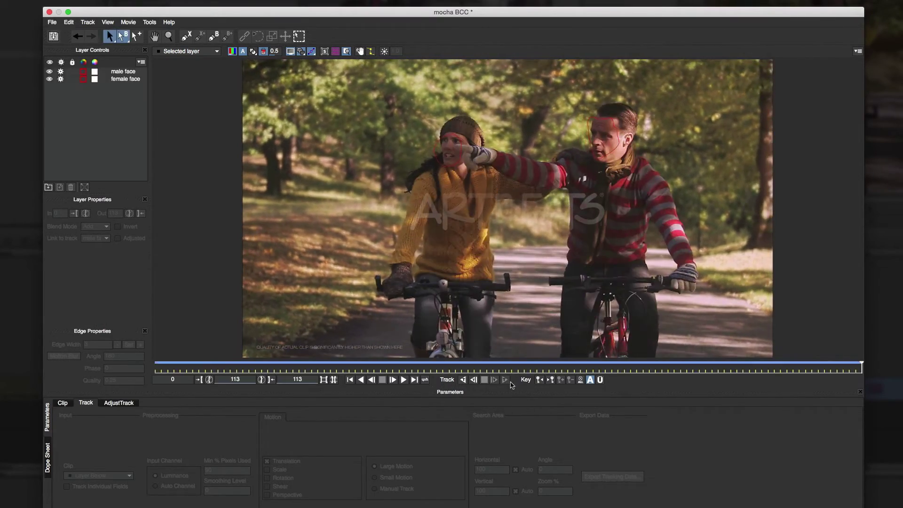
At frame 59, realign the female face and male face tracks with the cyclists' faces, and play back the result
left_click(524, 370)
left_click(127, 78)
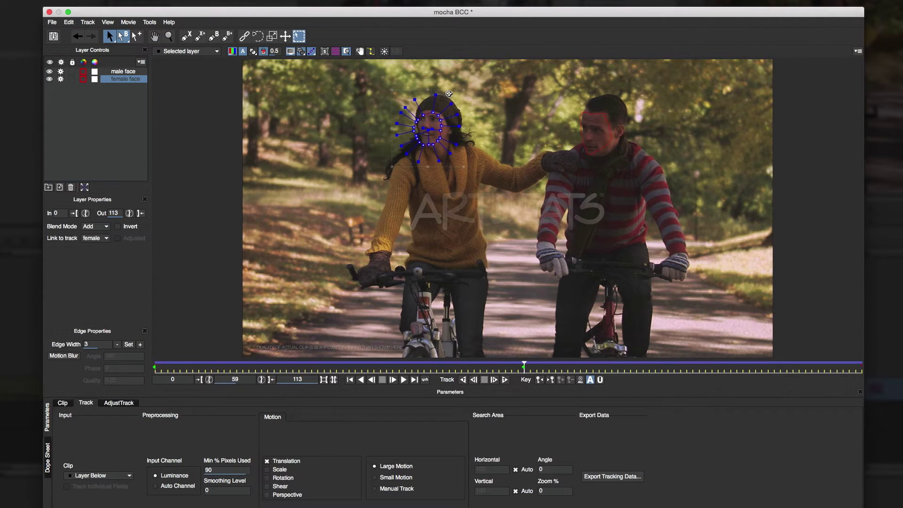
left_click_drag(422, 110, 449, 132)
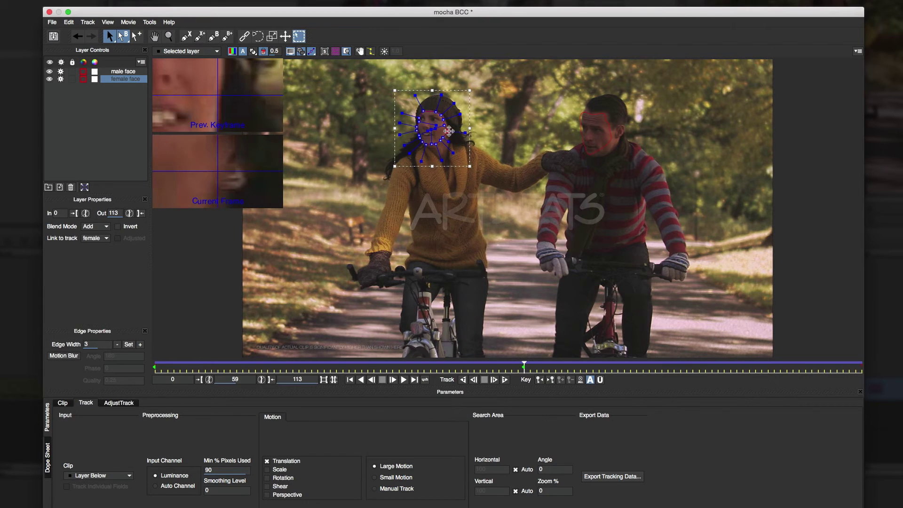
left_click_drag(612, 153, 606, 147)
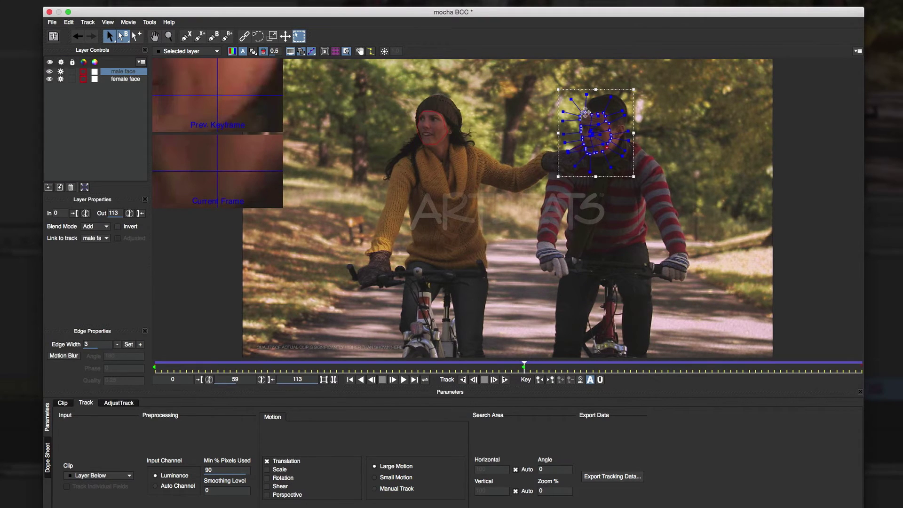
left_click_drag(606, 91, 614, 94)
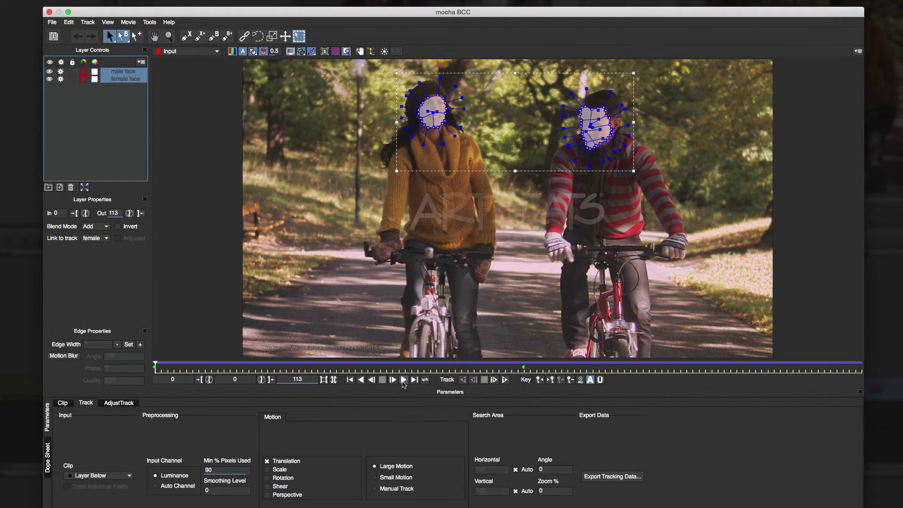
left_click(403, 380)
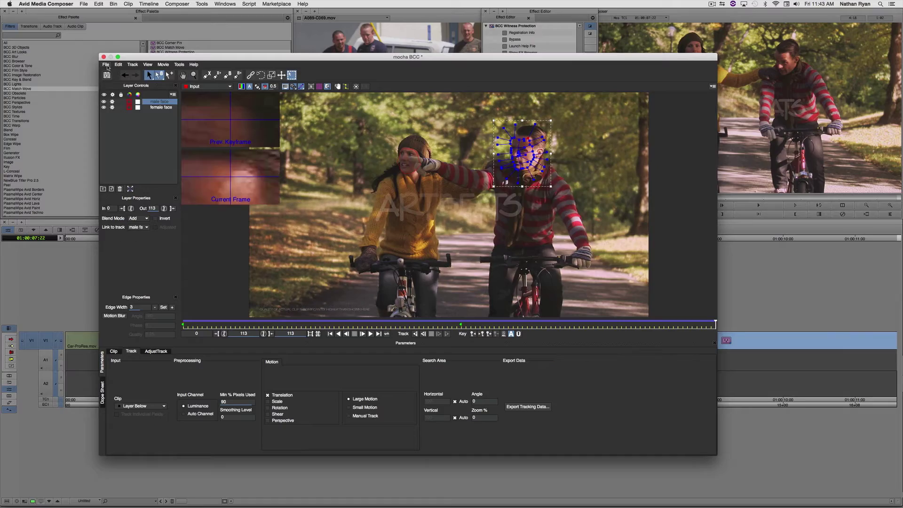
Save the mocha project and close mocha to return to Avid Media Composer
left_click(107, 75)
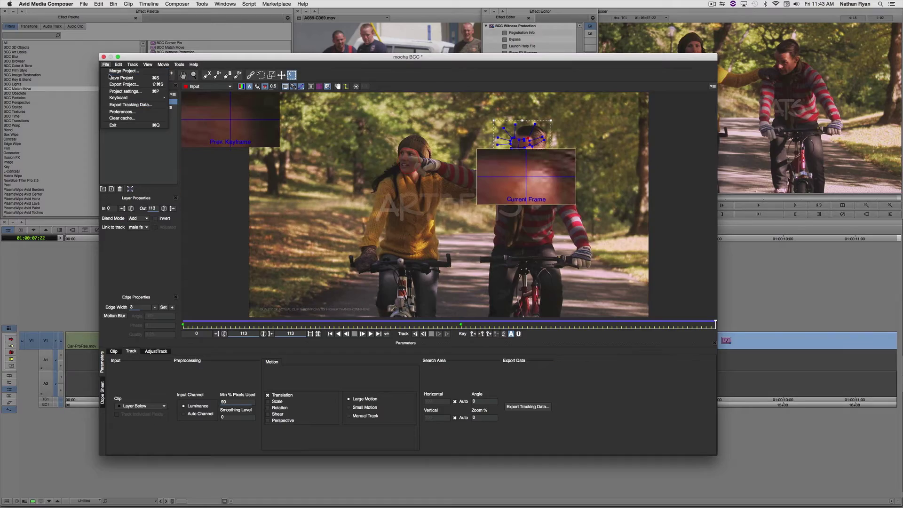
left_click(107, 76)
left_click(104, 57)
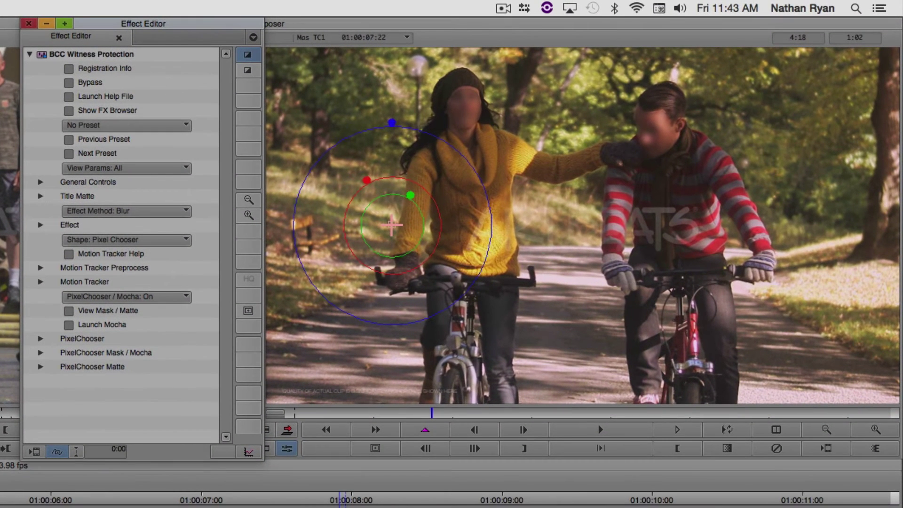
Set the Witness Protection effect method to Mosaic with an Amount/Brightness of 15
left_click(138, 213)
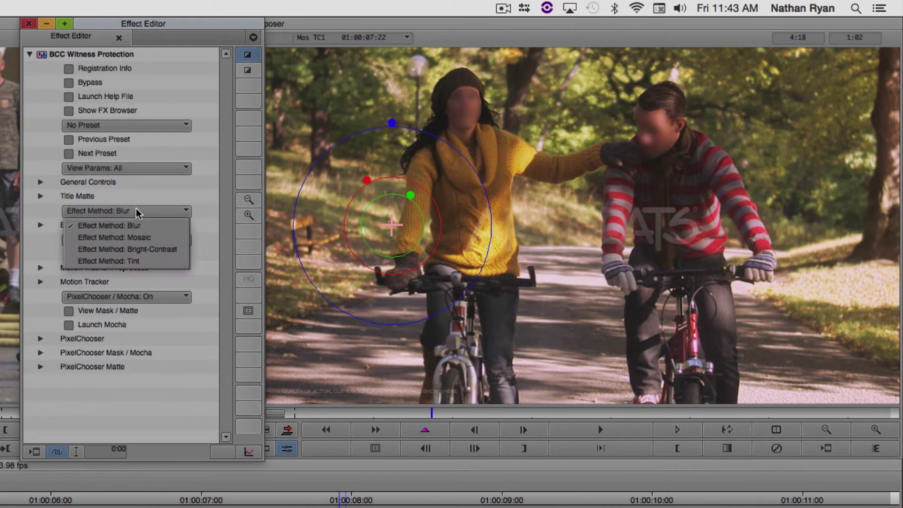
left_click(141, 238)
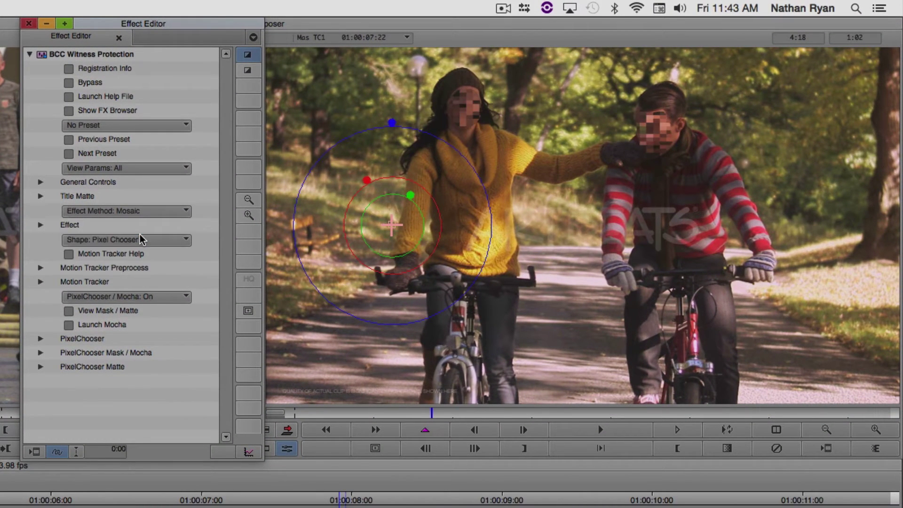
left_click(41, 225)
left_click_drag(151, 238, 146, 240)
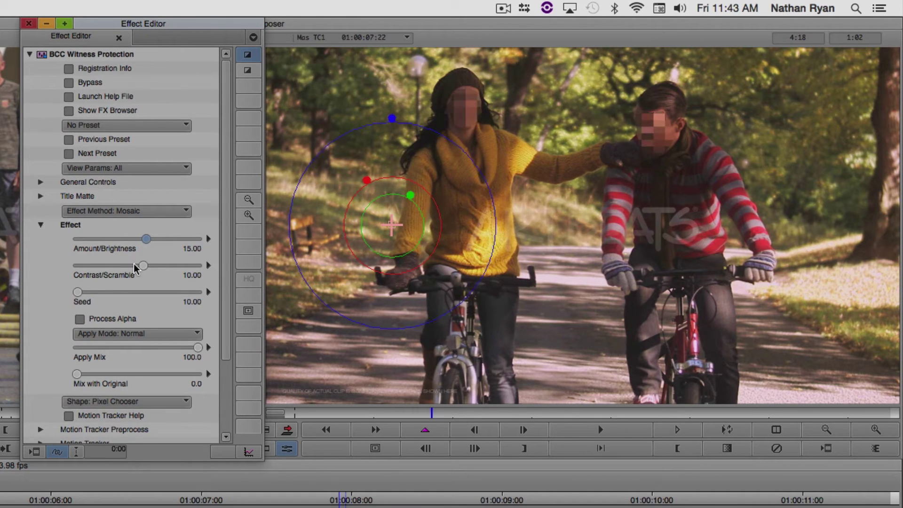
Open the PixelChooser Mask / Mocha settings of the Witness Protection effect
scroll(45, 339, "down", 5)
left_click(41, 429)
scroll(43, 429, "down", 2)
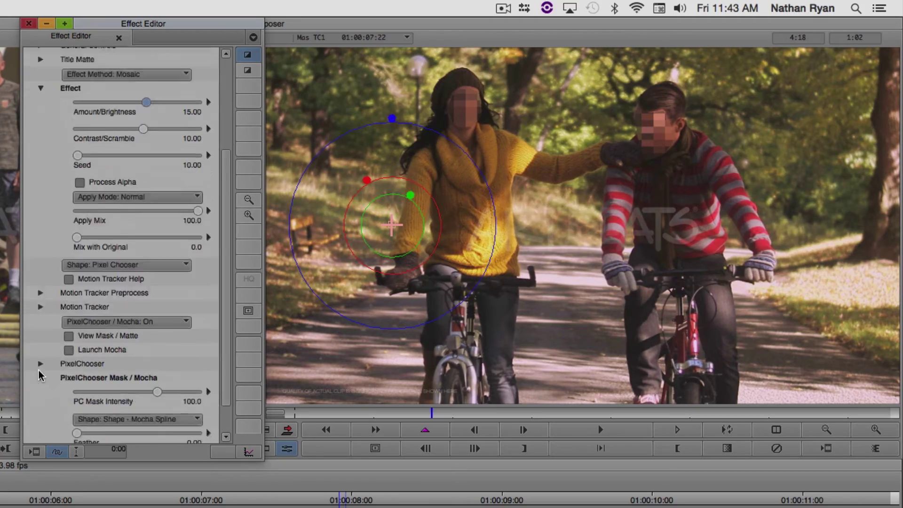